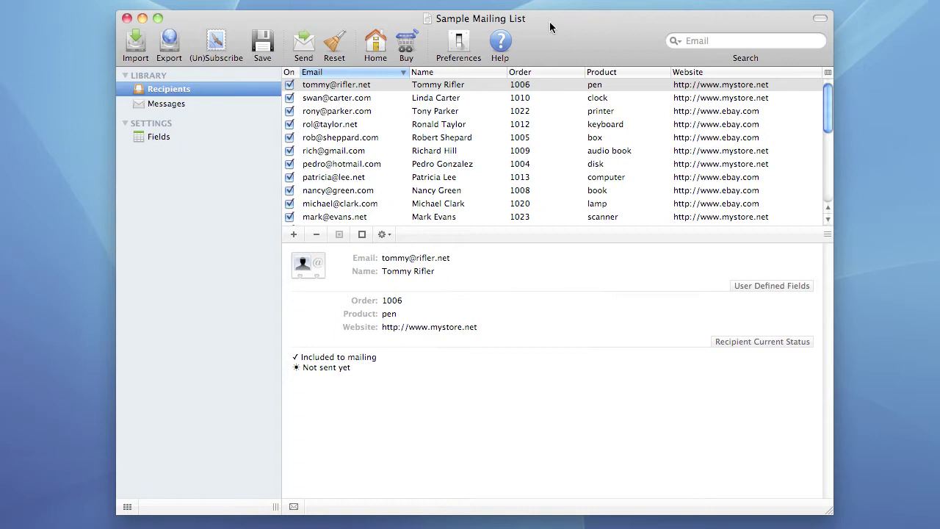
Open Outgoing Settings and show the + menu offering SMTP or Amazon SES account types
click(460, 41)
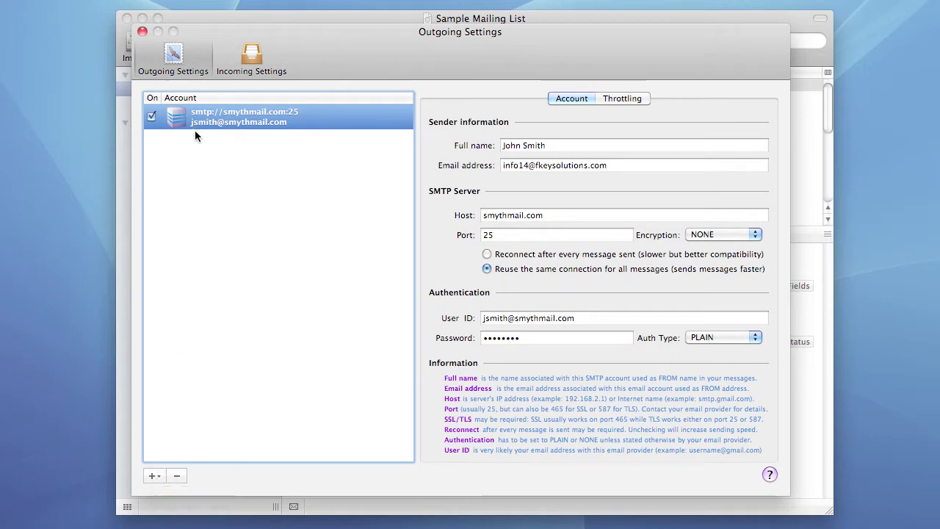
click(153, 476)
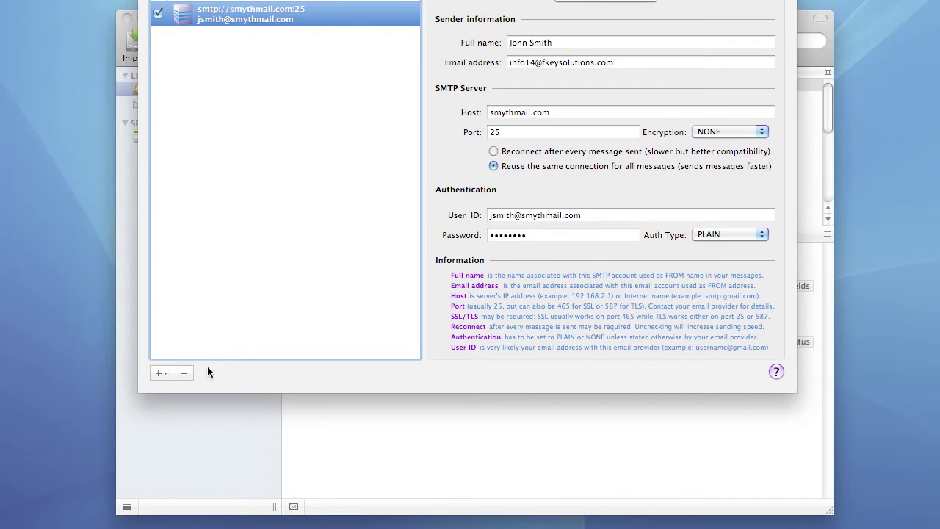
click(164, 373)
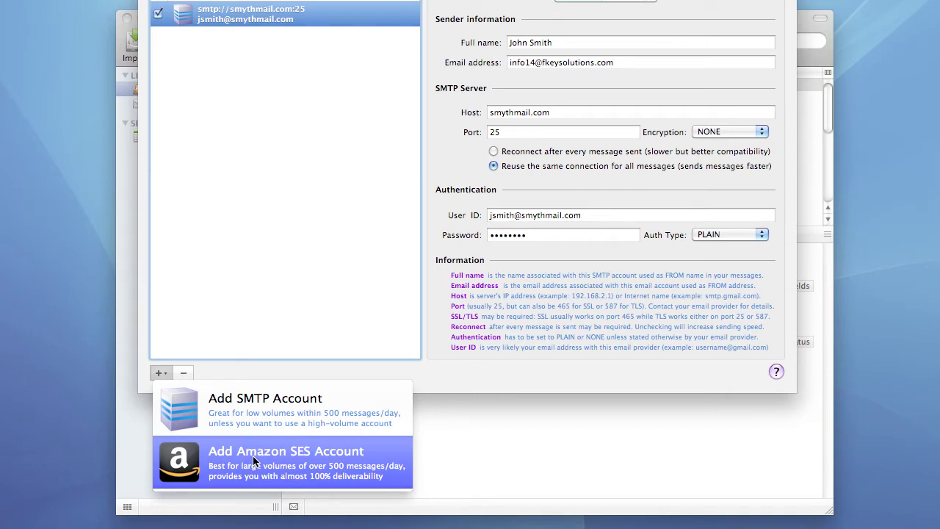
click(322, 60)
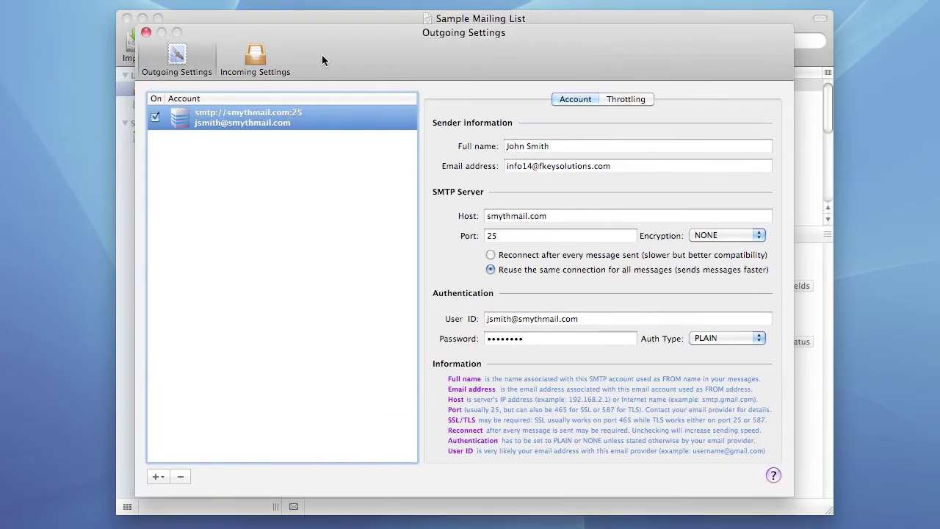
click(152, 476)
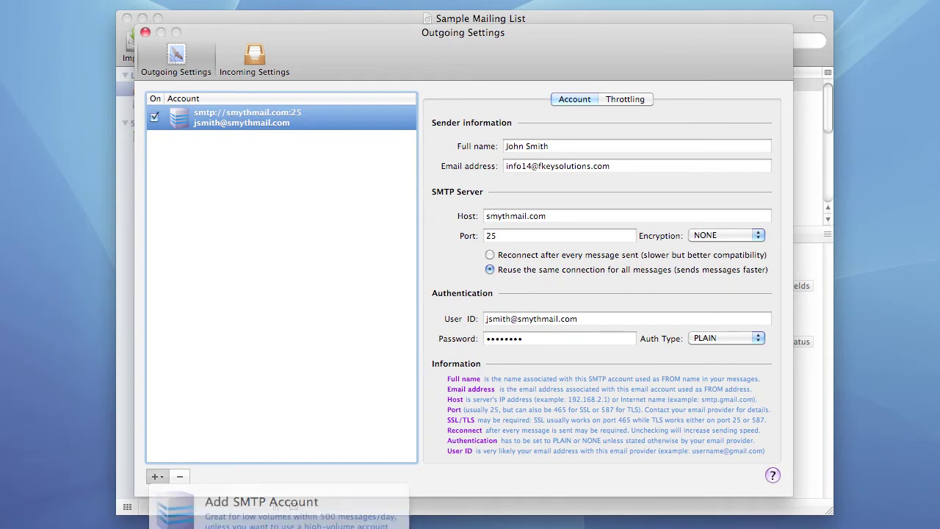
Choose Add Amazon SES Account, keep No for an existing account, and advance to the keys step
click(279, 526)
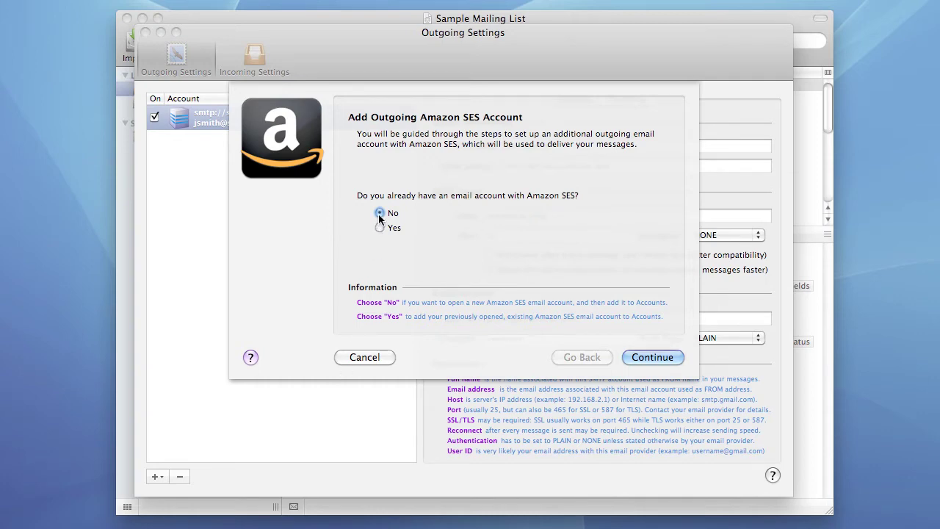
click(648, 357)
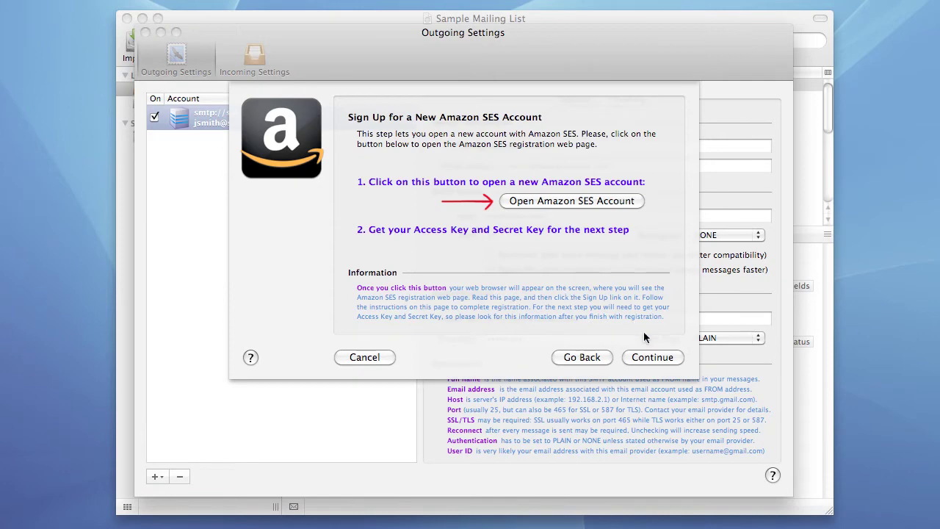
click(644, 357)
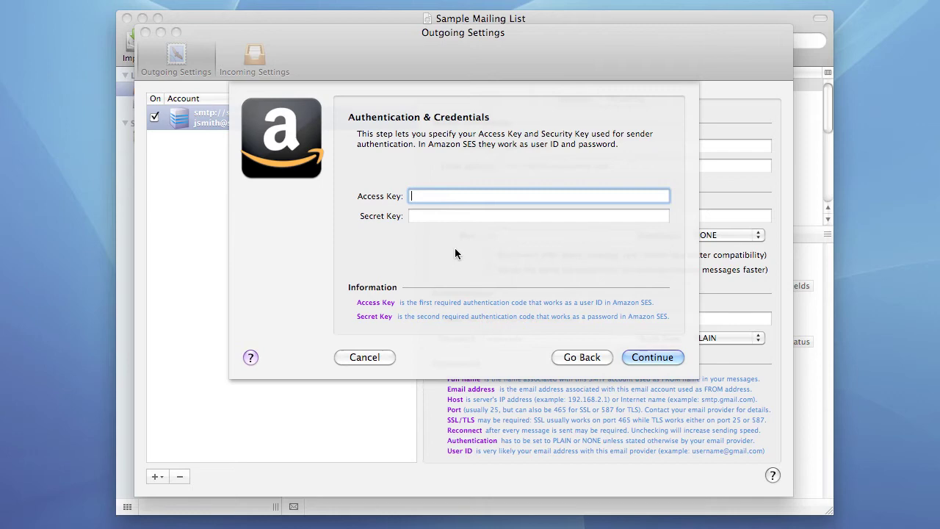
Enter the Amazon SES access key and then the secret key in the wizard
click(430, 216)
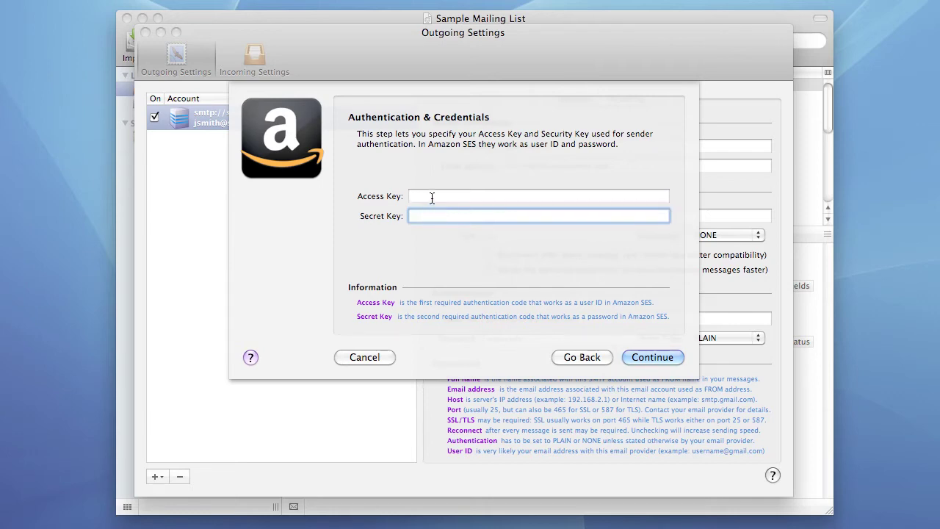
click(432, 196)
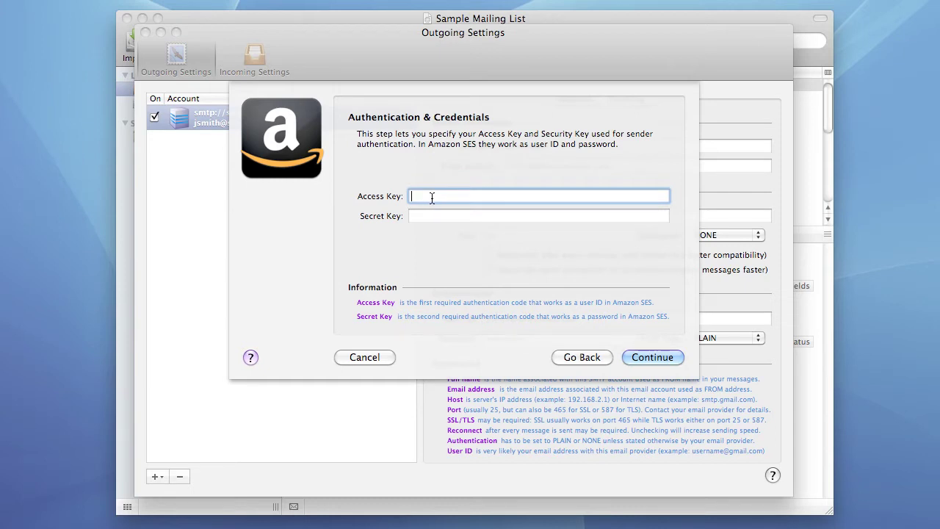
click(435, 219)
text(HJ)
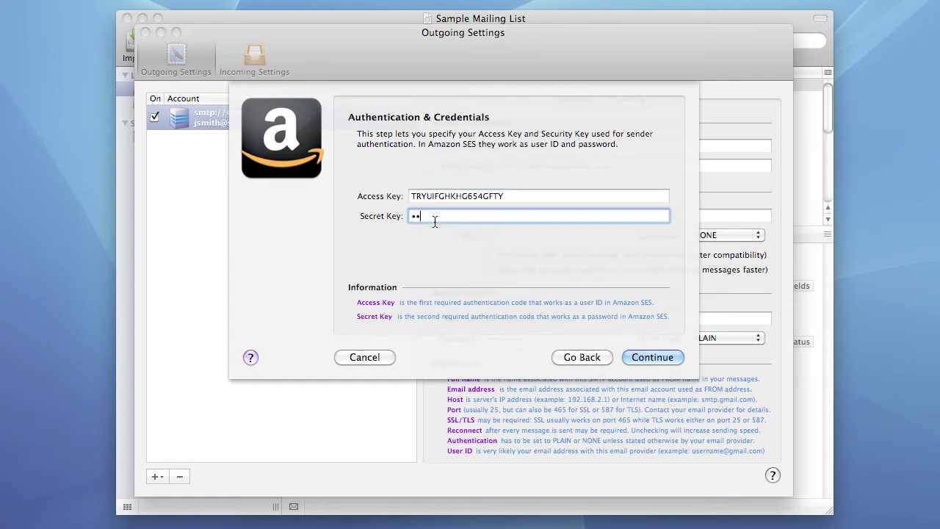
text(KLMNOPQR)
text(STUVWXYZABCD)
text(EFGHIJK)
text(LMNOPQRSTU)
text(VWXYZA)
Enter the sender's full name and Gmail address, fixing a typo in the address
click(649, 353)
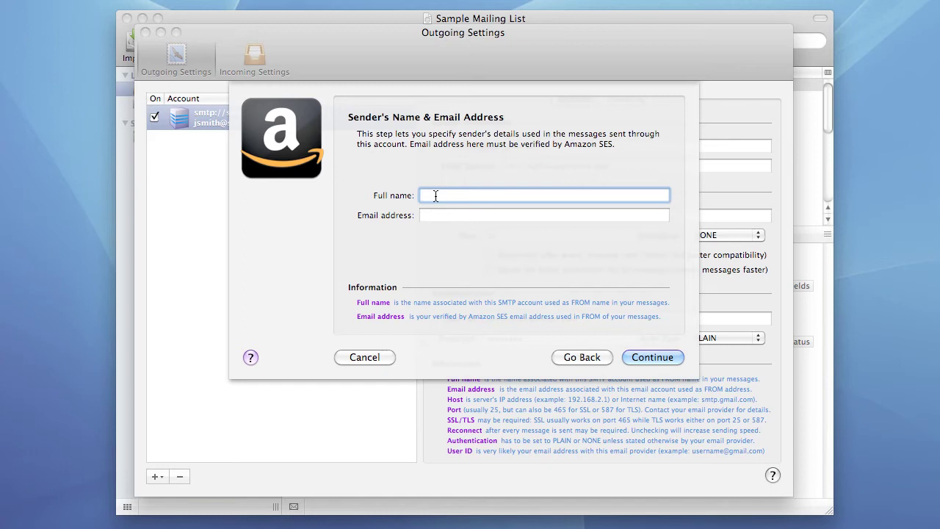
text(Jo)
text(hn S)
text(mith)
click(445, 217)
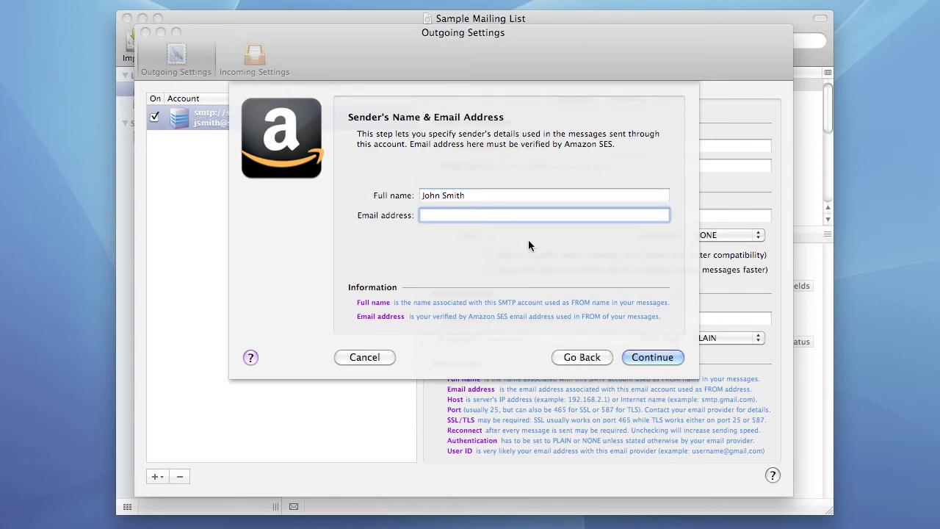
Continue past the sender step and the Email Address Verification page
click(665, 357)
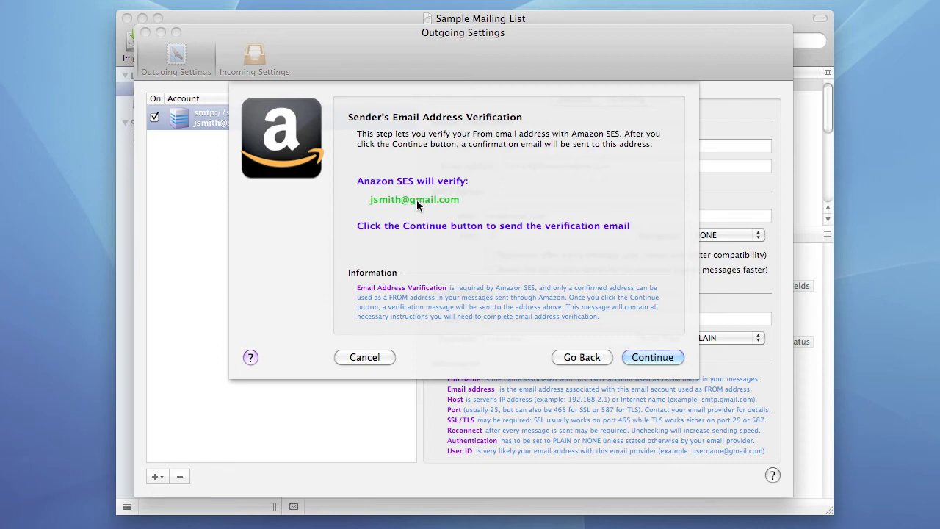
click(663, 357)
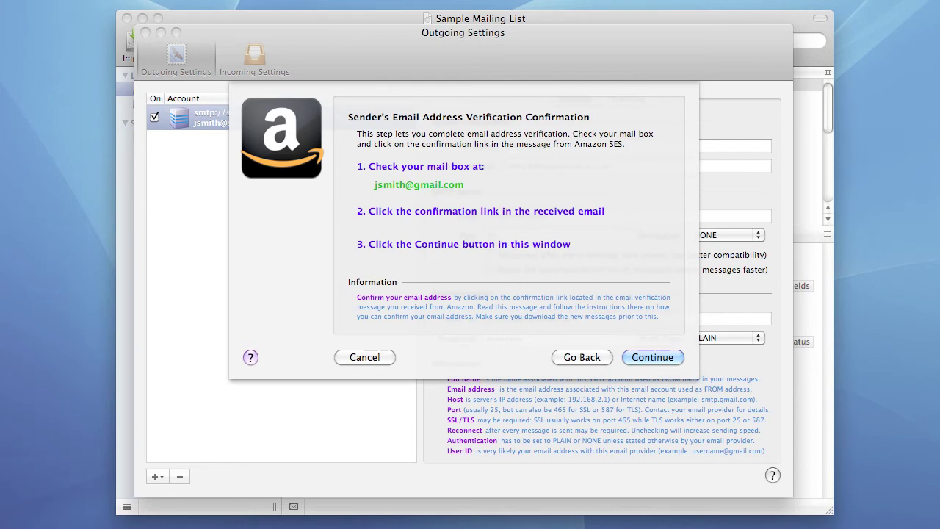
Pass verification and throttling, keep failure management at 10 minutes with 60 retries, and add the account
click(650, 362)
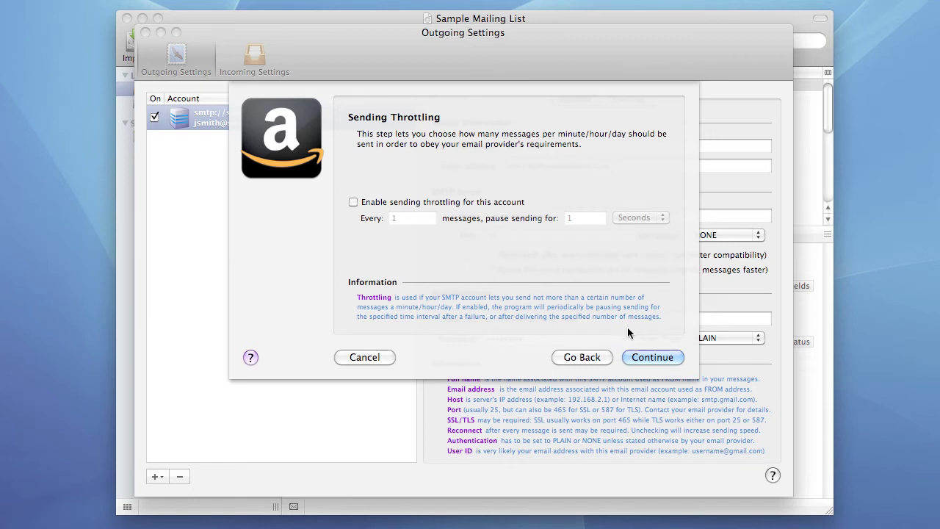
click(647, 355)
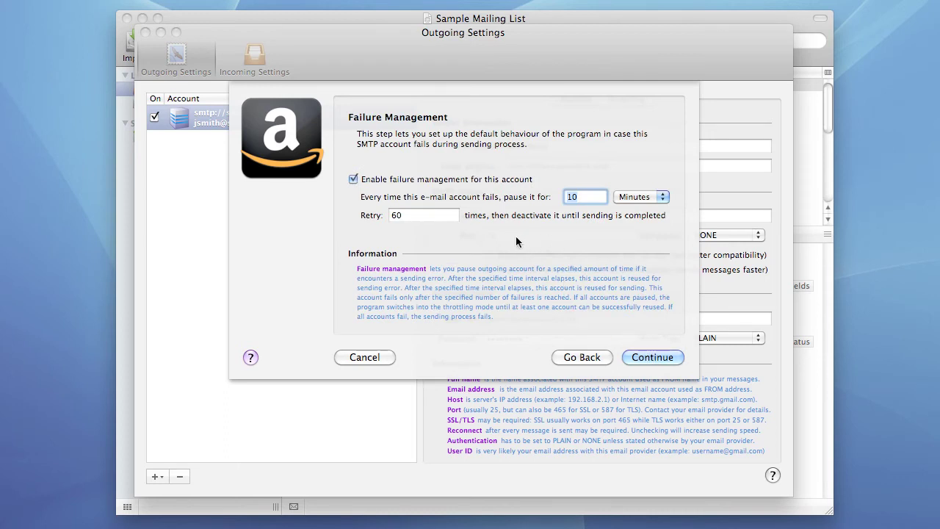
click(645, 355)
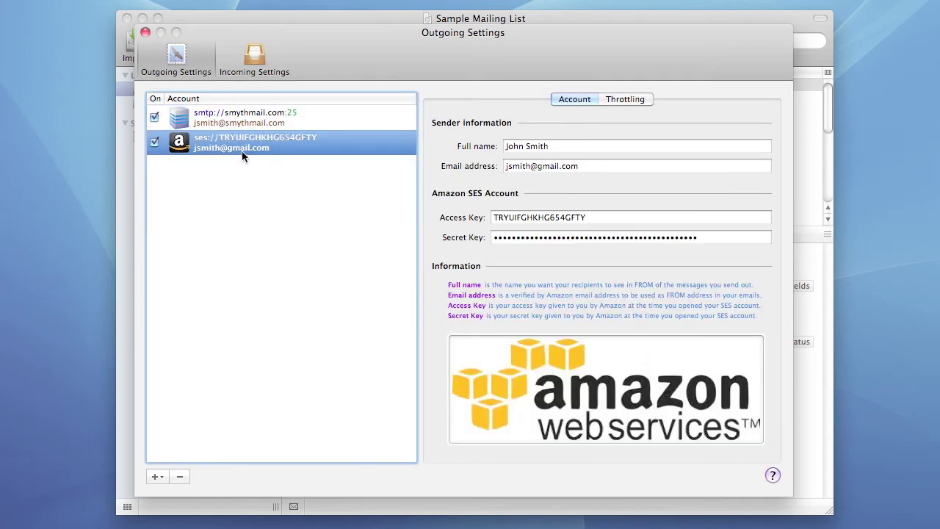
Toggle the On checkboxes so the SMTP account is off and the SES account is on and selected
click(217, 121)
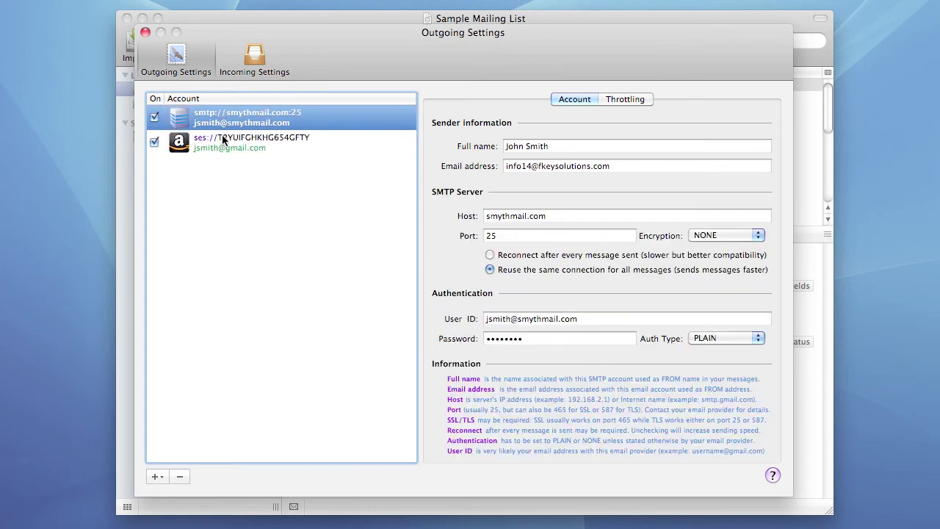
click(222, 140)
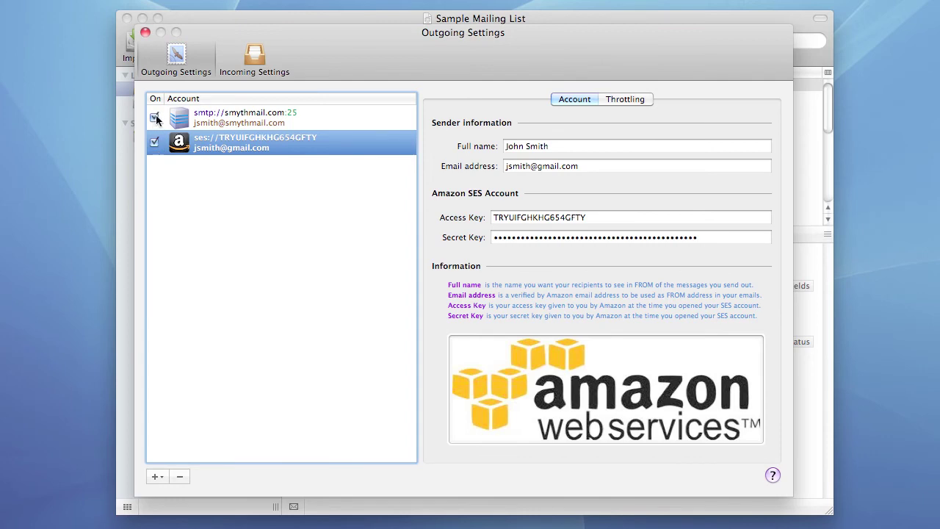
click(155, 116)
click(198, 142)
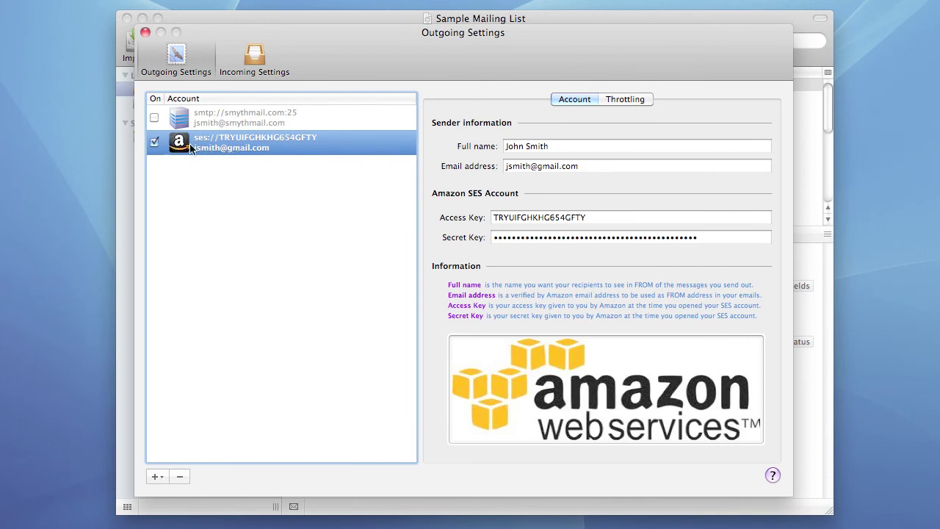
click(154, 118)
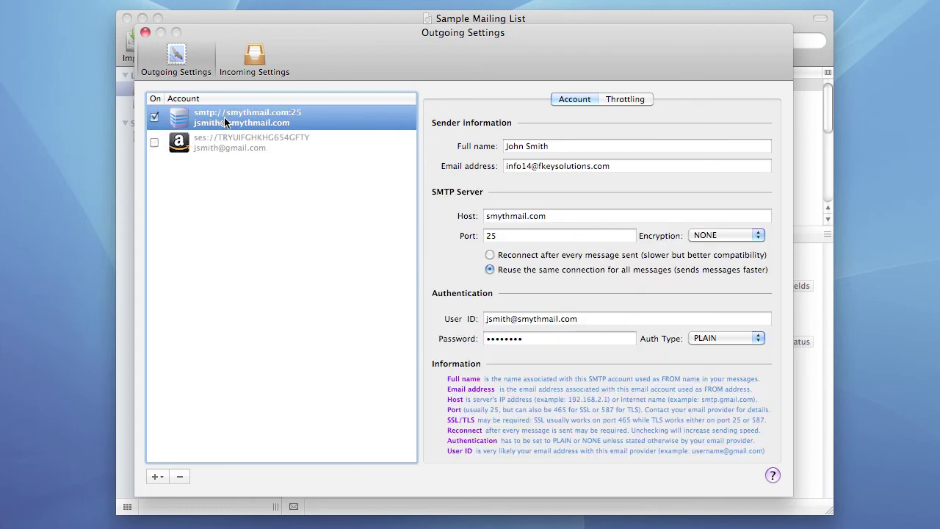
click(154, 143)
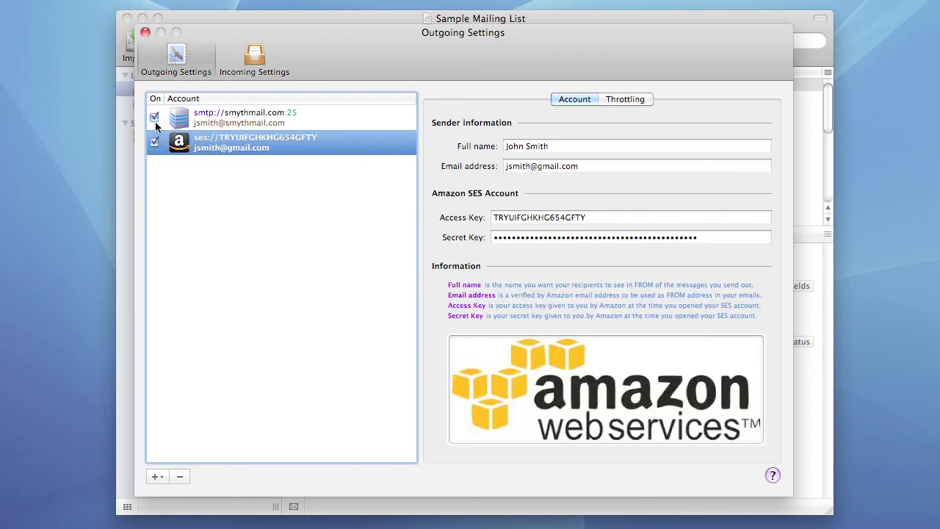
click(154, 119)
click(228, 150)
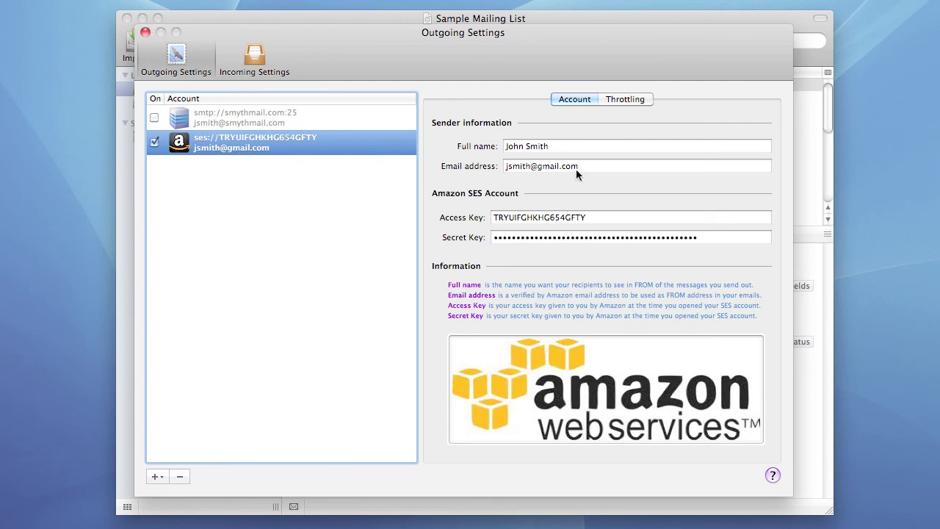
drag(581, 167, 486, 171)
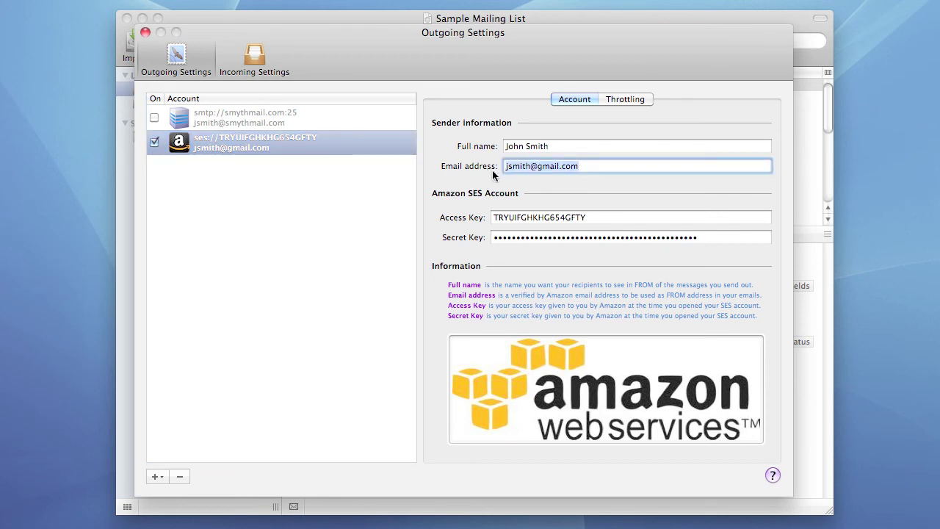
click(248, 143)
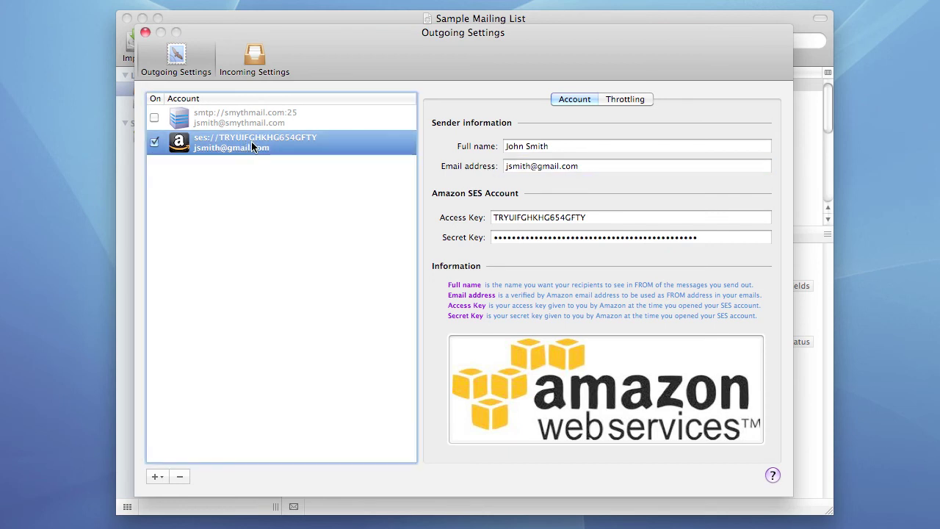
click(543, 166)
drag(585, 166, 461, 169)
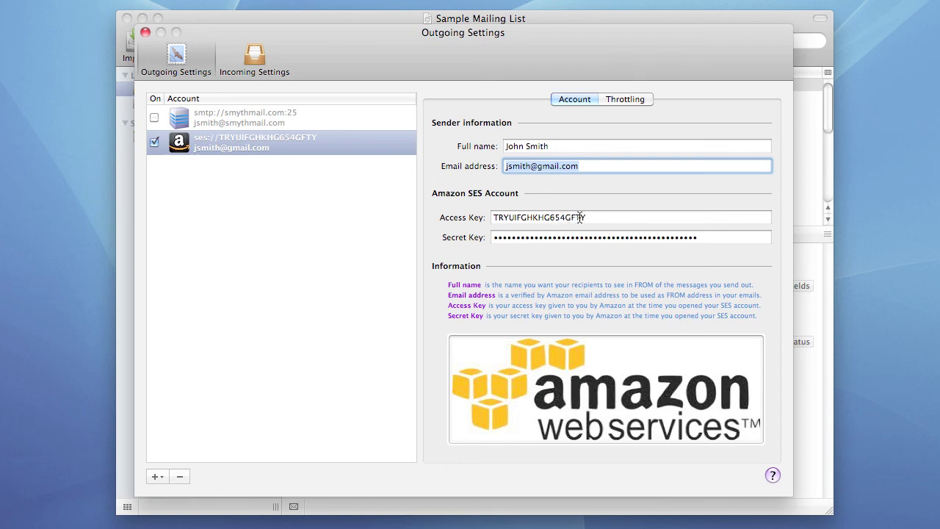
drag(588, 217, 490, 217)
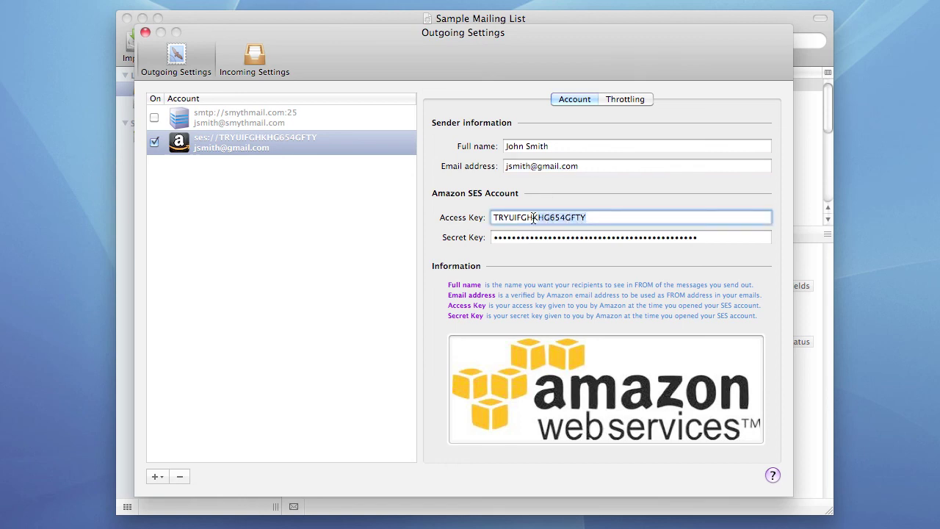
click(573, 237)
click(587, 217)
click(661, 238)
key(super+shift+Right)
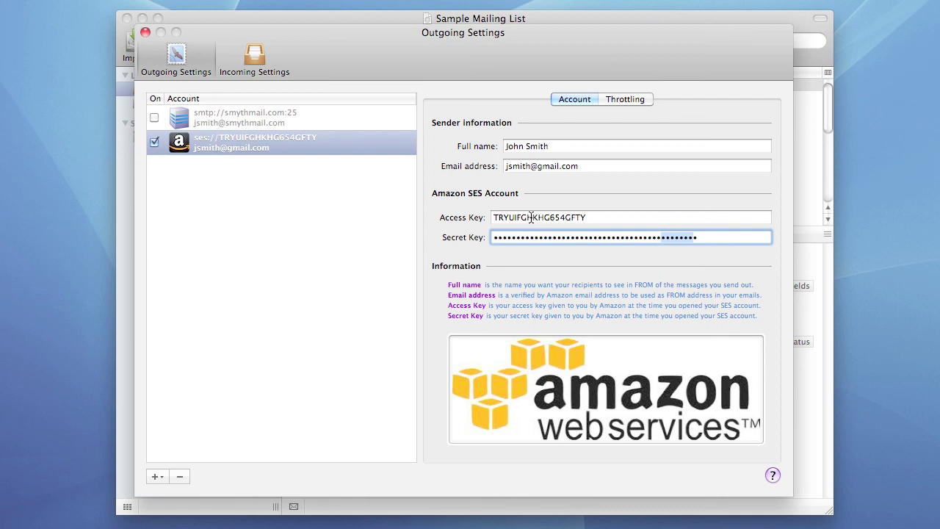
Select the Amazon SES account and remove it with the minus button
click(228, 139)
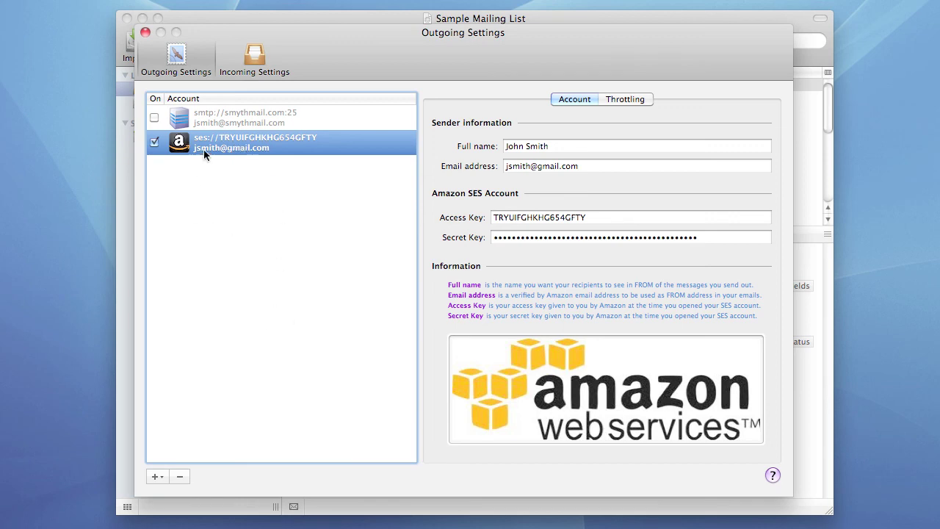
click(180, 478)
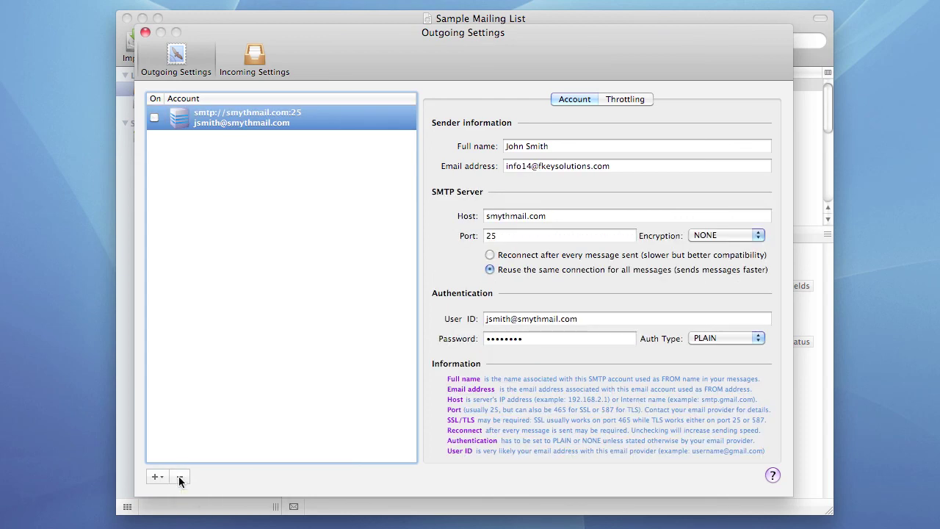